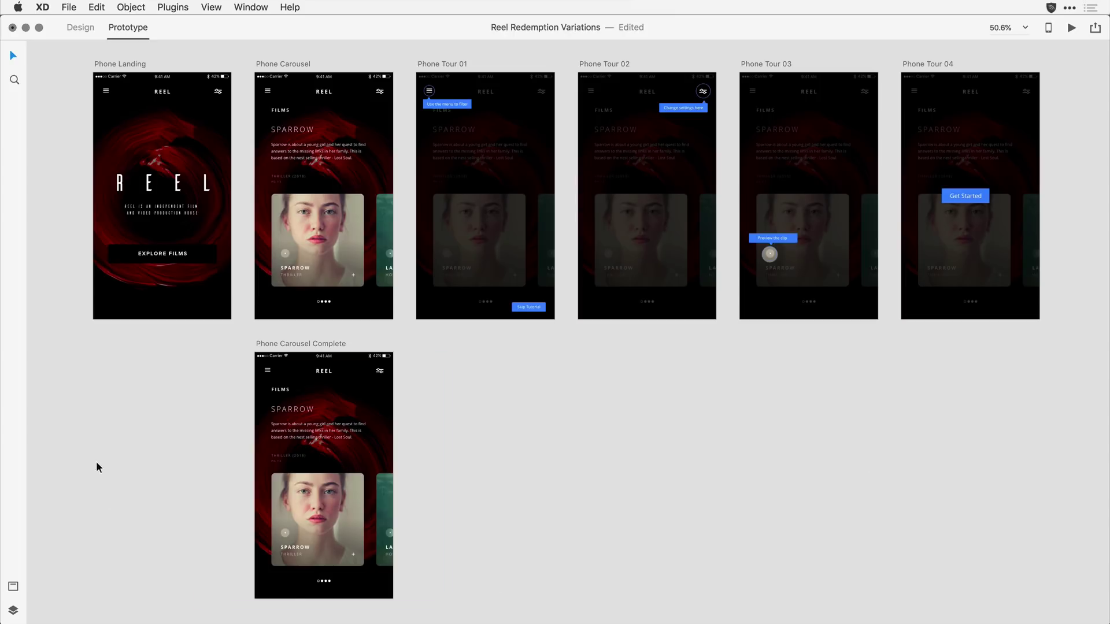
Link Phone Landing's Explore Films button to Phone Carousel with a tap-triggered dissolve
click(123, 257)
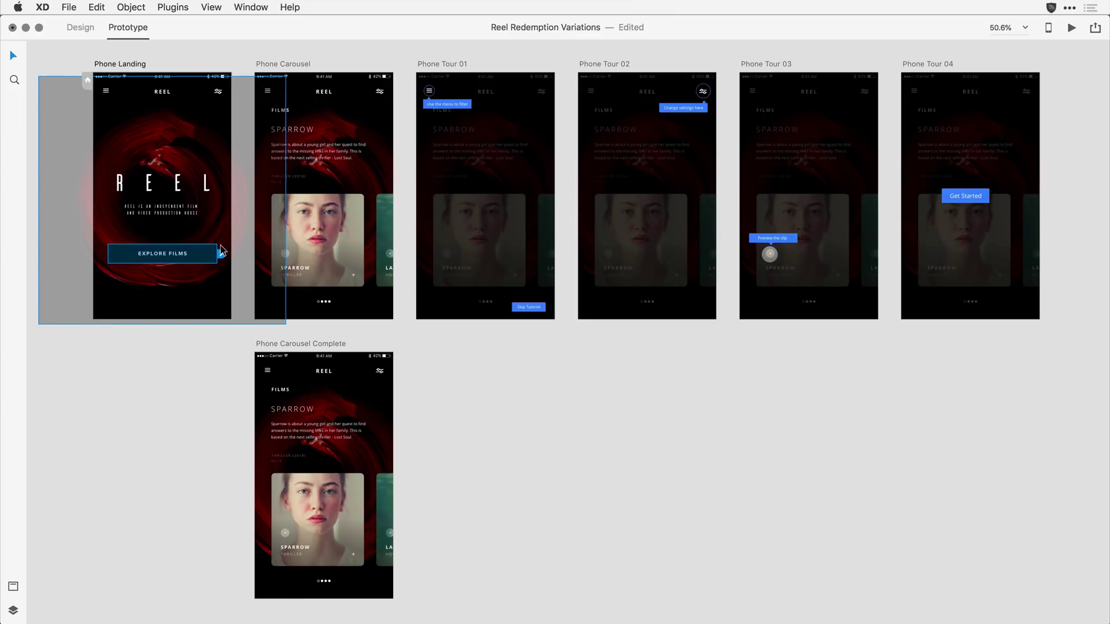
drag(220, 254, 320, 194)
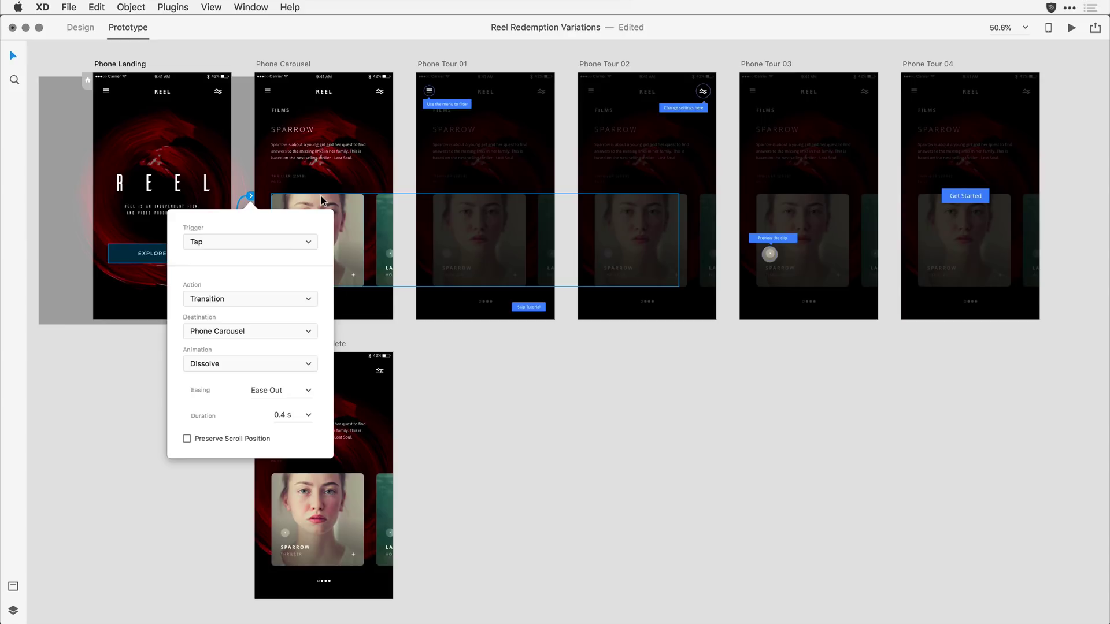
click(176, 516)
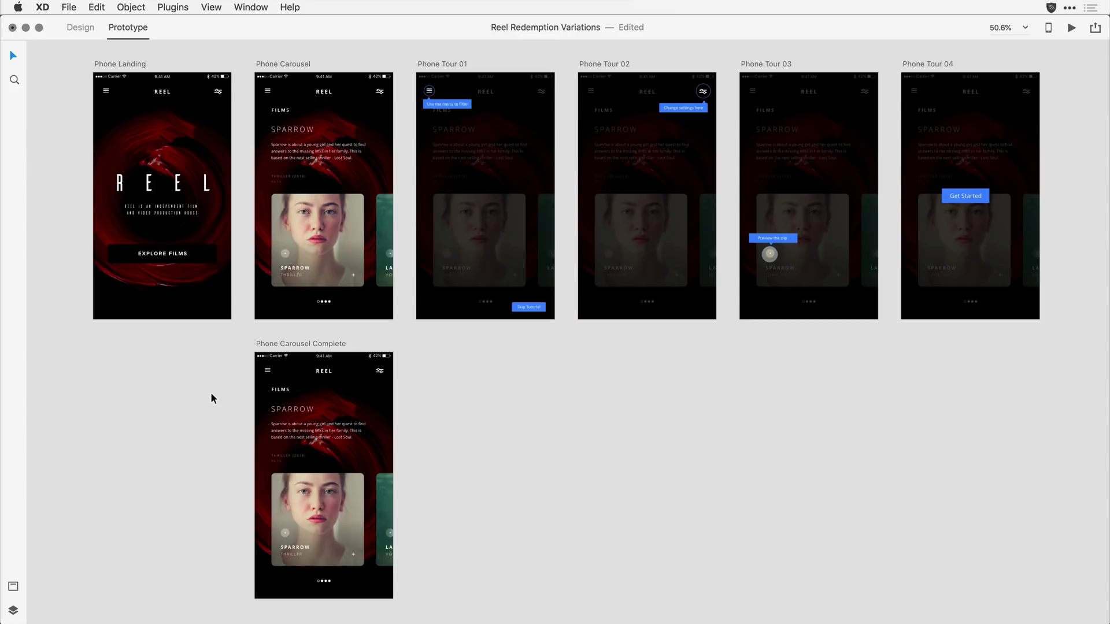
Link Phone Carousel to Phone Tour 01 with a Time trigger and a 2 s delay
click(258, 63)
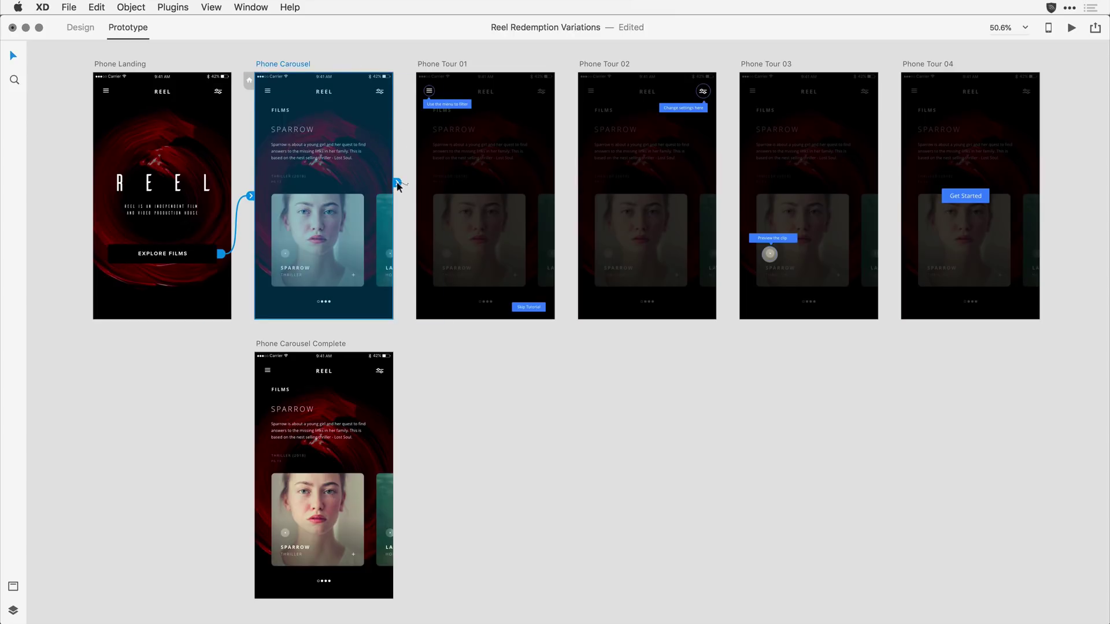
drag(397, 183, 492, 153)
click(435, 242)
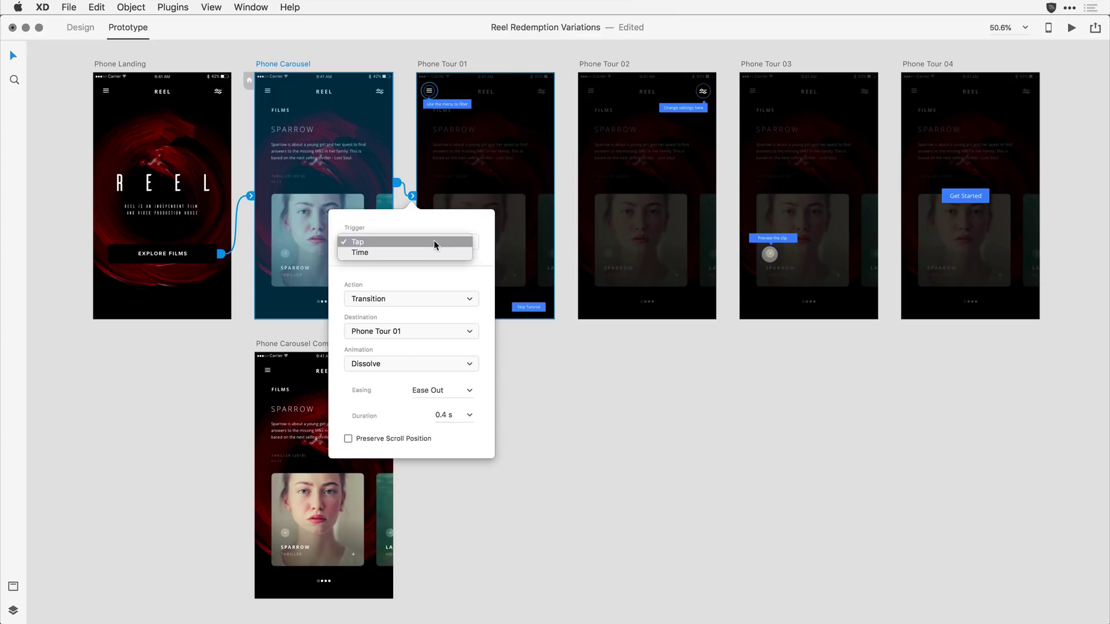
click(431, 249)
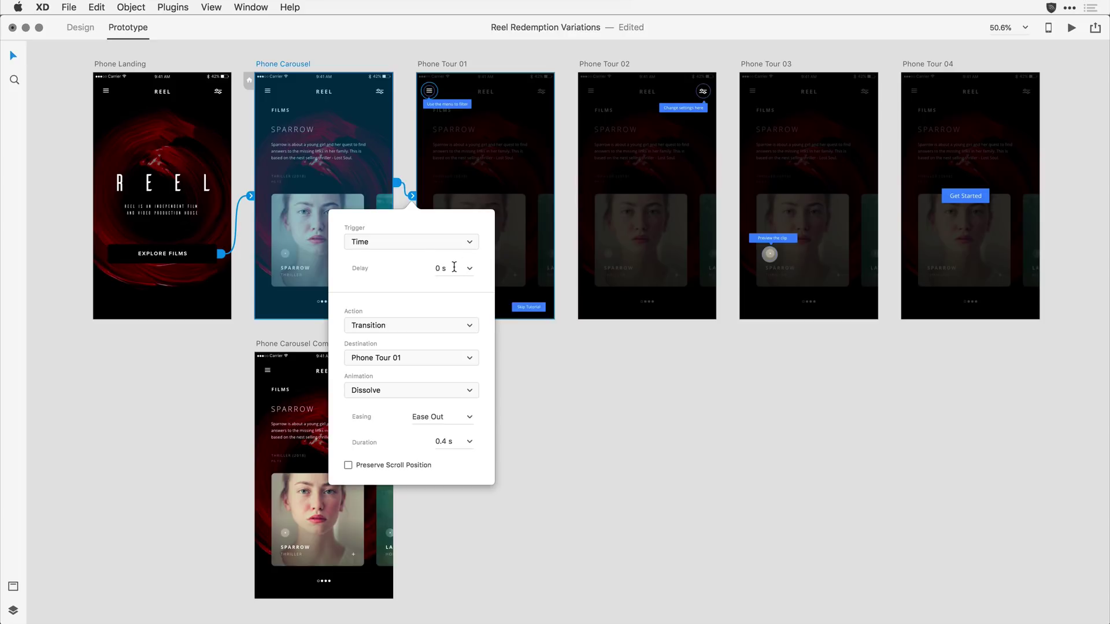
click(454, 267)
text(2)
key(Tab)
Give that transition Ease In-Out easing and a 2 s duration
click(469, 418)
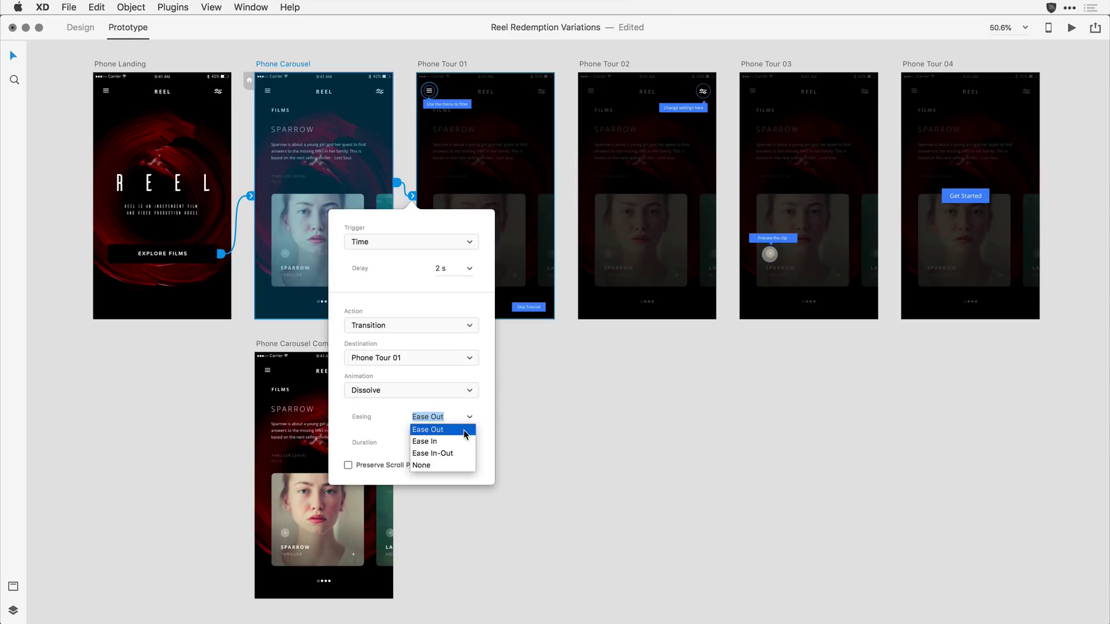
click(456, 454)
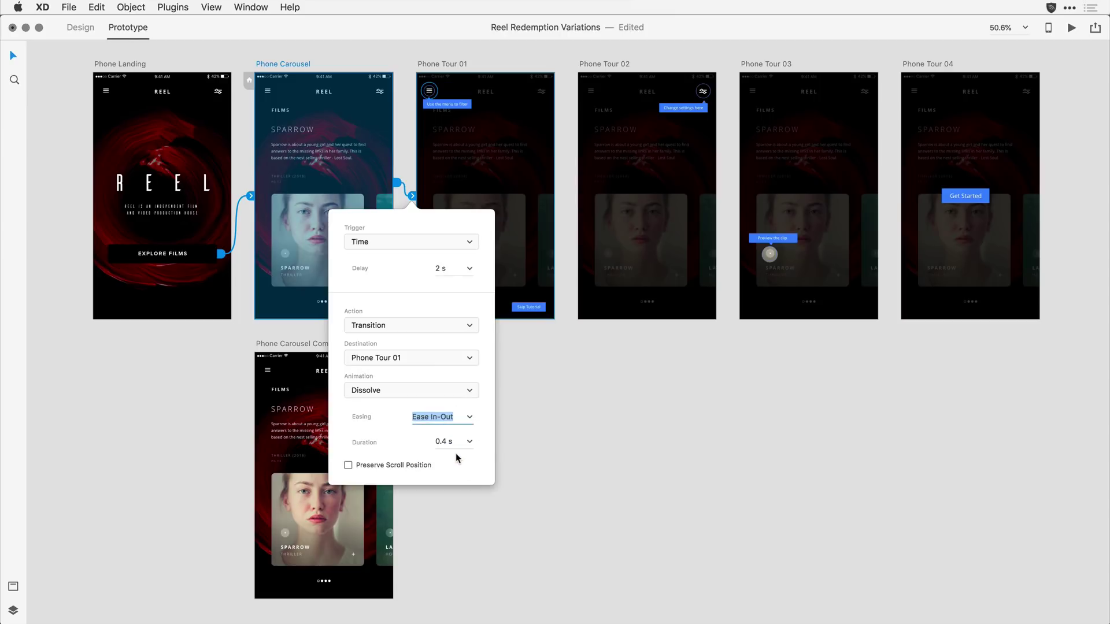
click(455, 441)
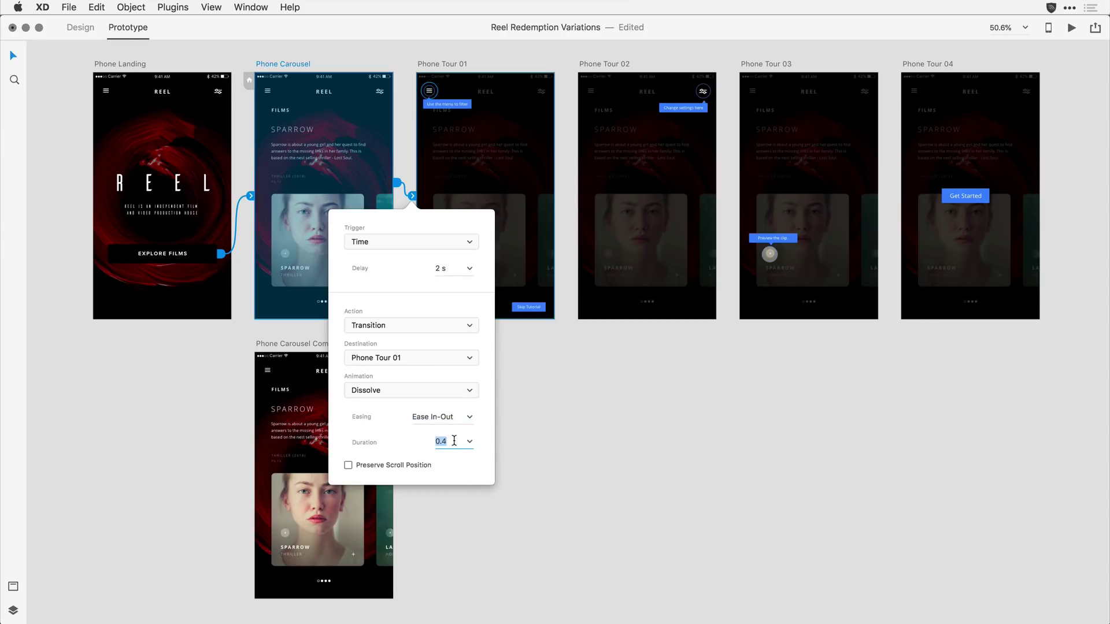
text(2)
key(Tab)
click(509, 433)
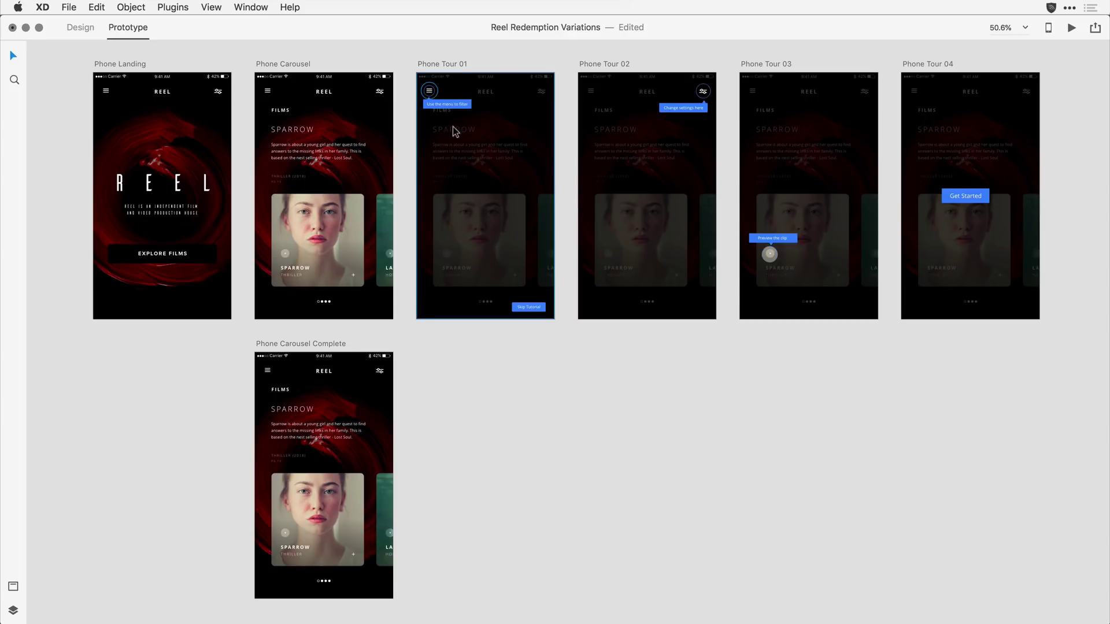
Link Phone Tour 01 to 02, 02 to 03, and 03 to 04 with timed triggers
click(461, 63)
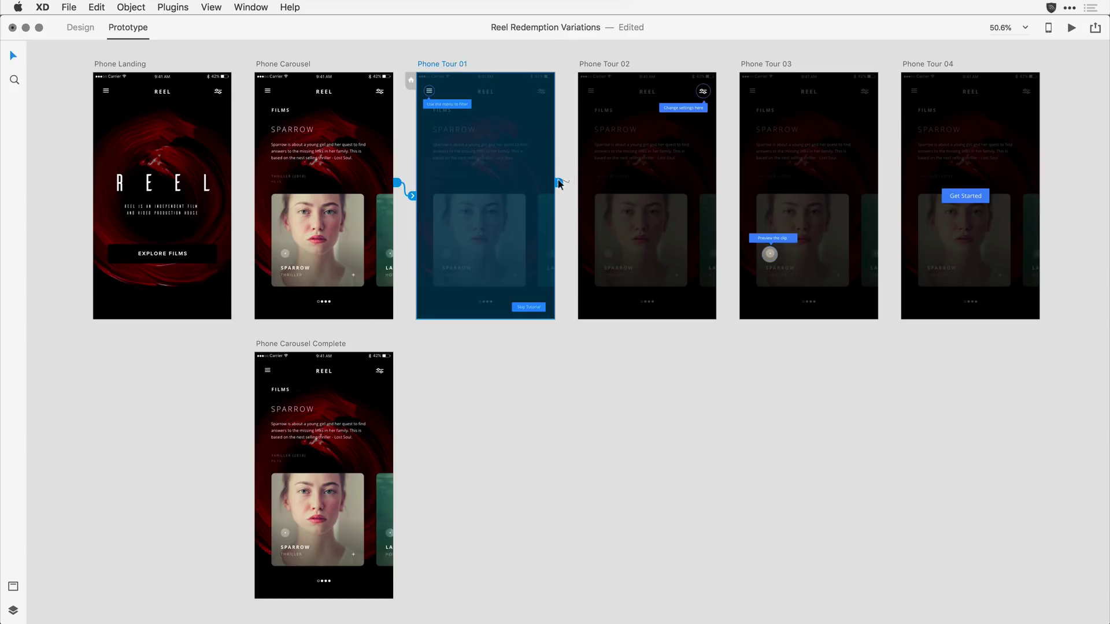
drag(558, 182, 630, 167)
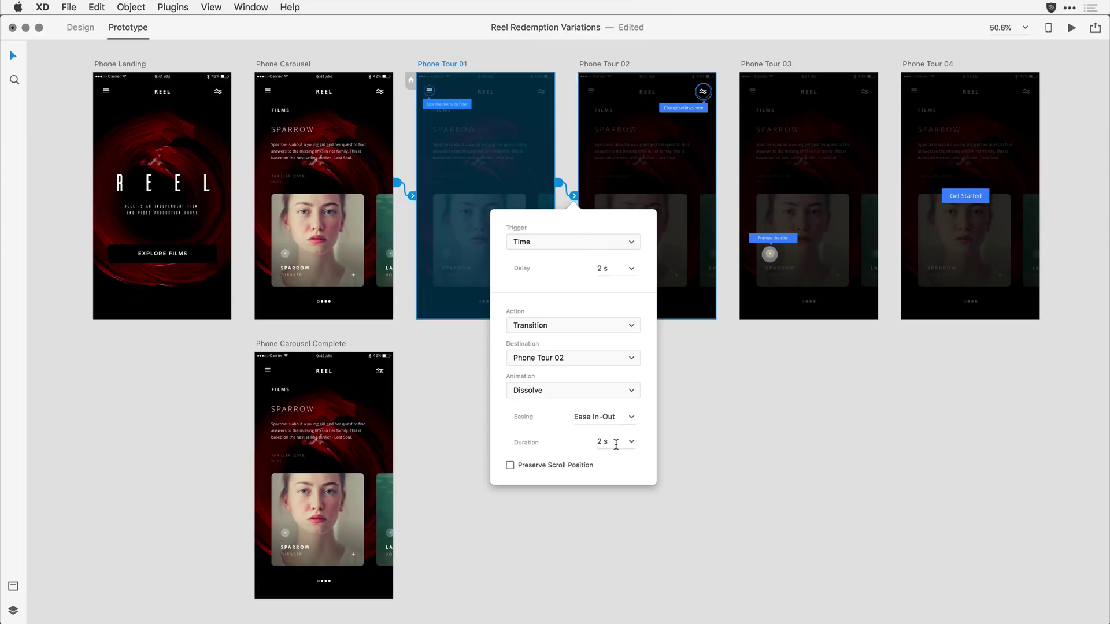
click(714, 457)
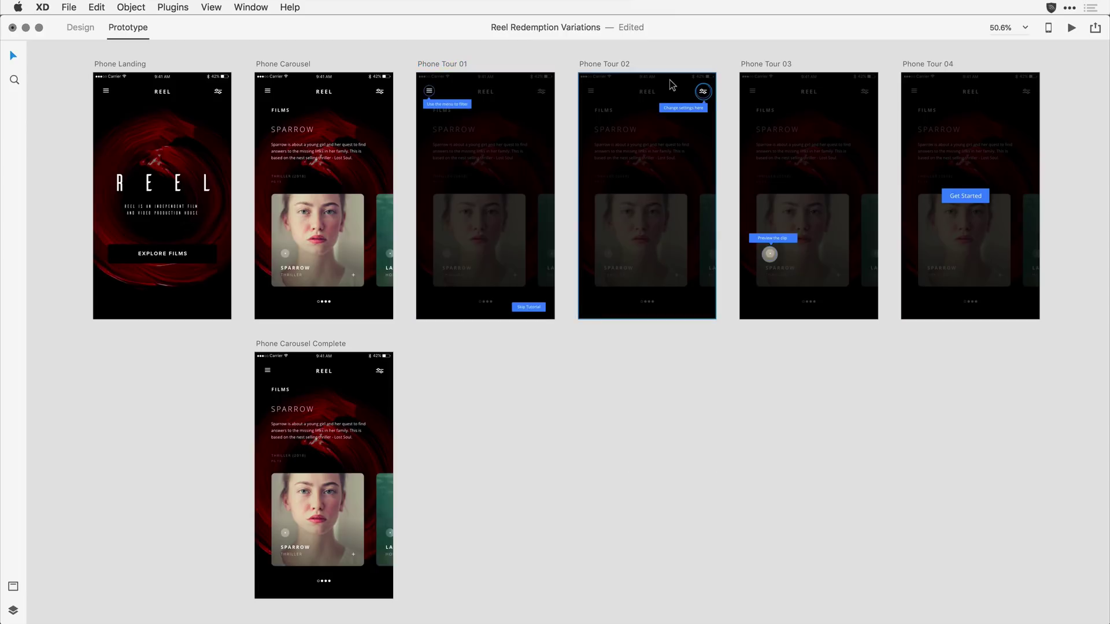
click(615, 64)
drag(720, 182, 801, 161)
click(860, 347)
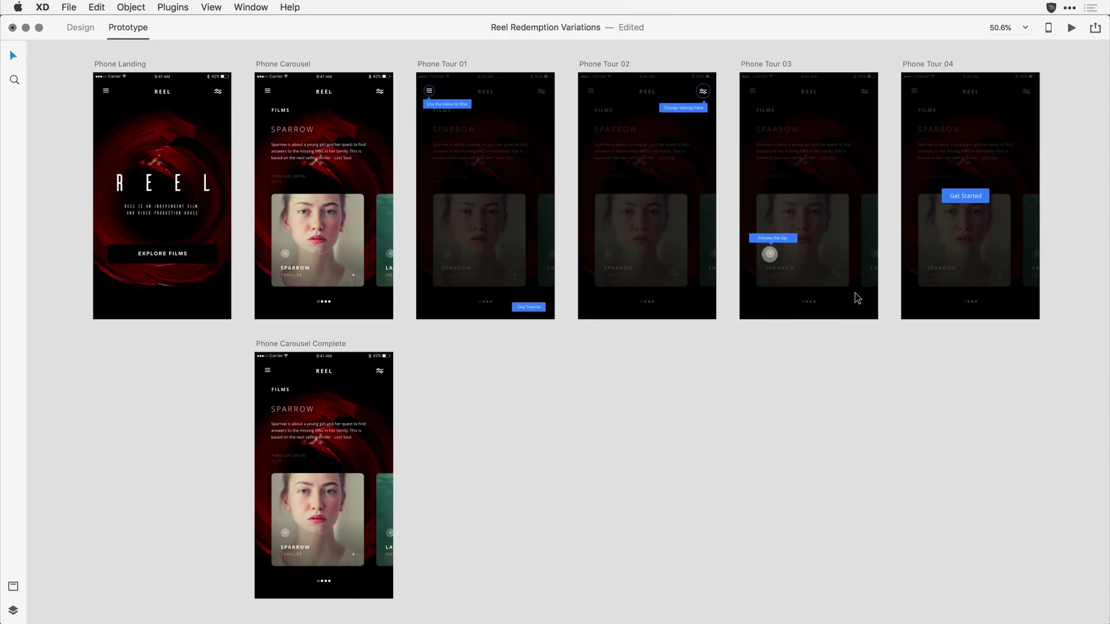
click(784, 64)
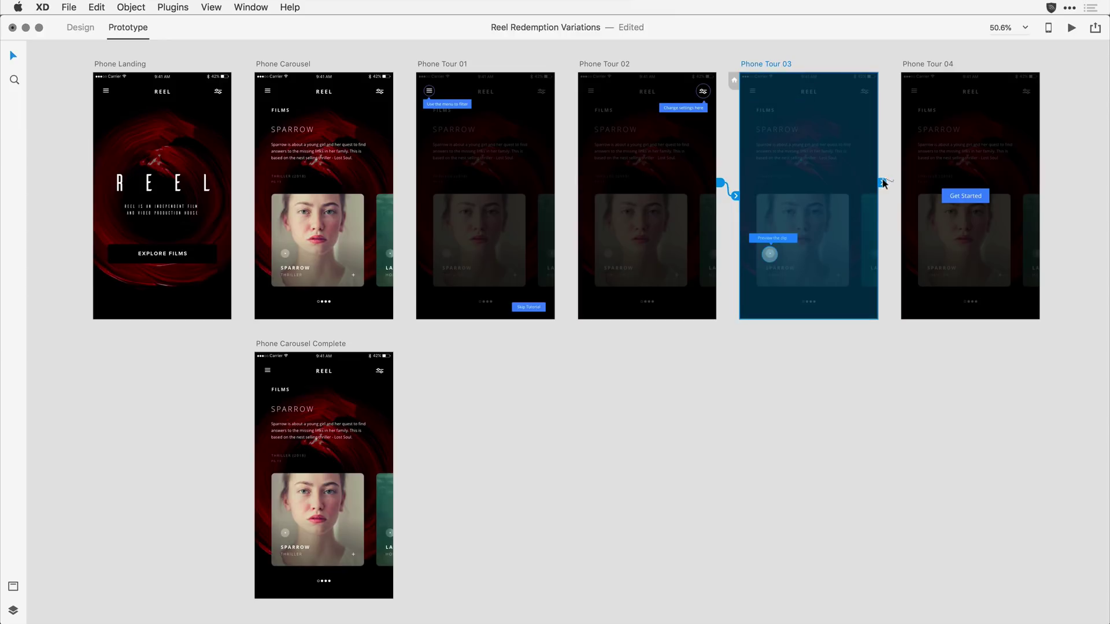
drag(882, 182, 976, 155)
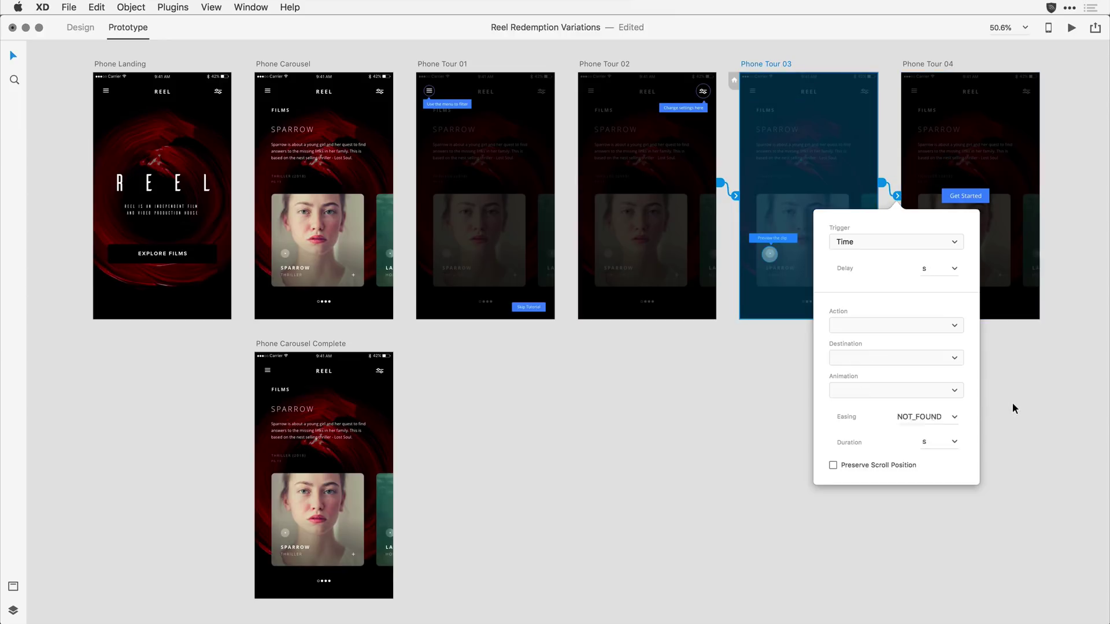
click(1012, 408)
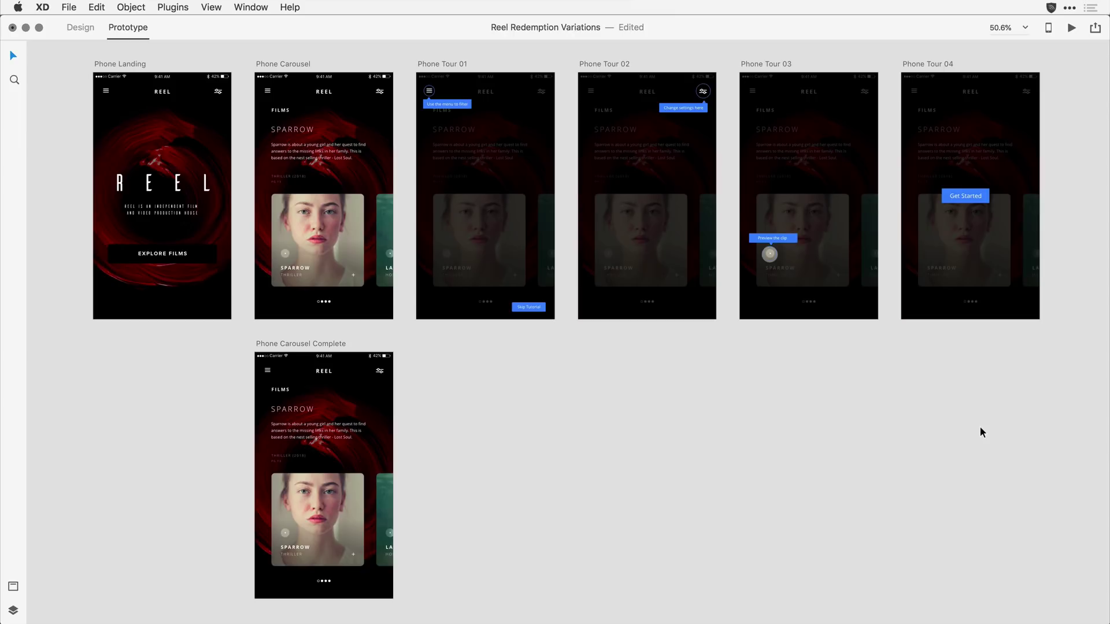
Link Phone Tour 04's Get Started button to Phone Carousel Complete on tap
click(983, 198)
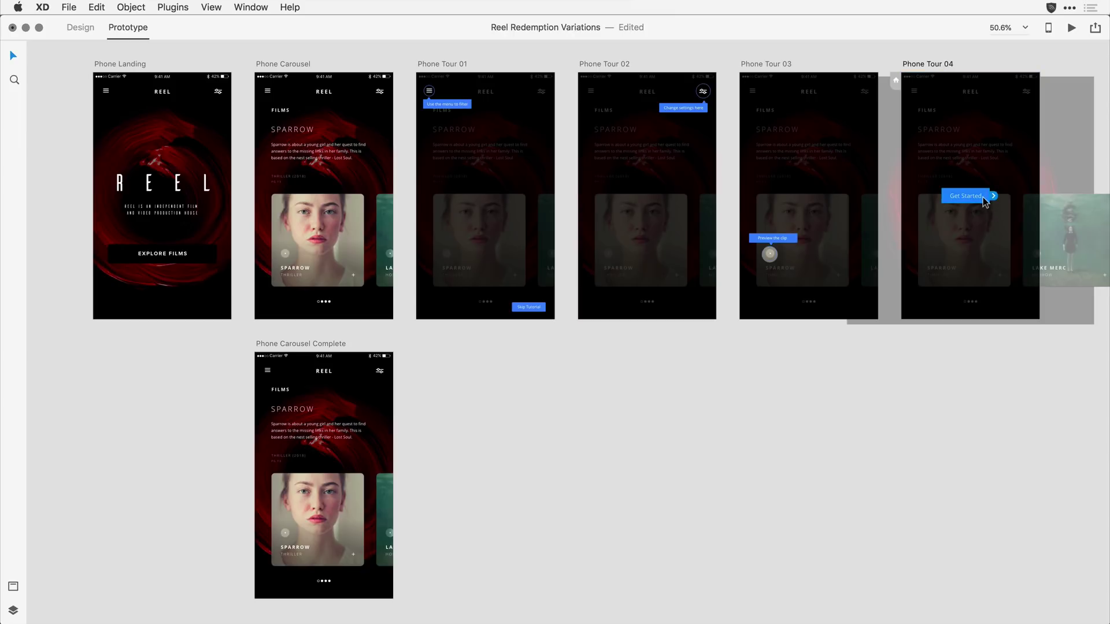
drag(994, 196, 350, 421)
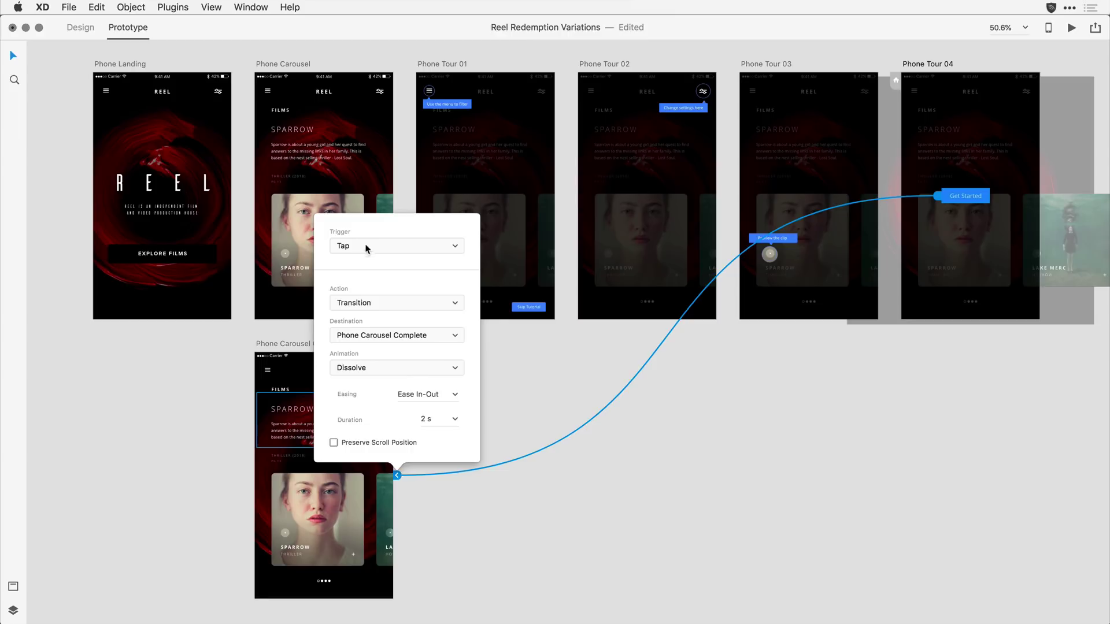
click(549, 366)
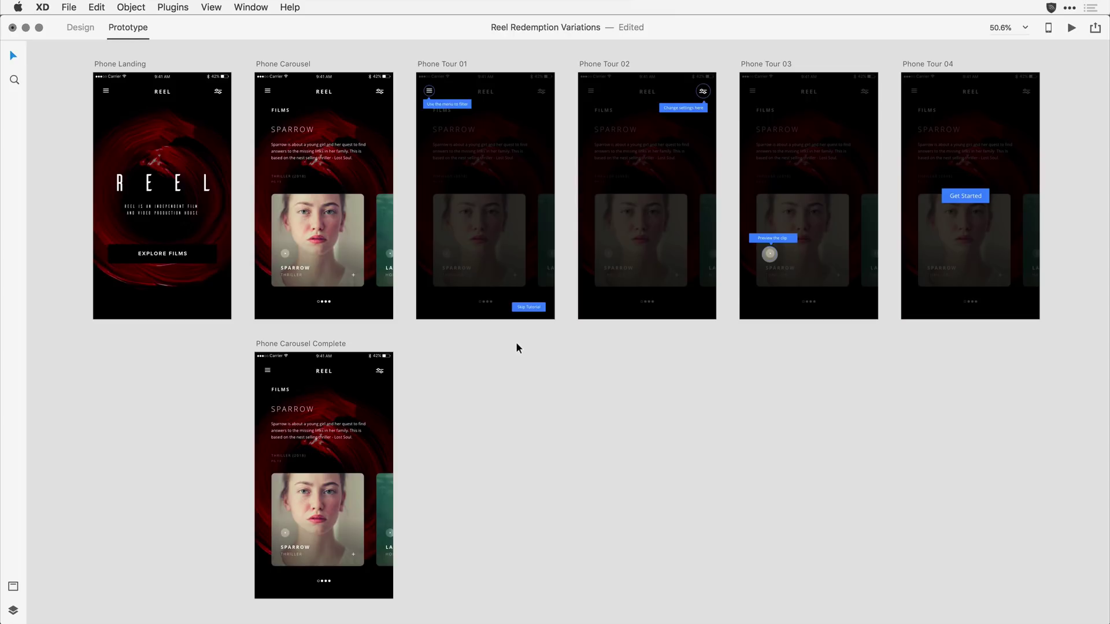
Link Phone Tour 01's Skip Tutorial button to Phone Carousel Complete on tap
click(540, 307)
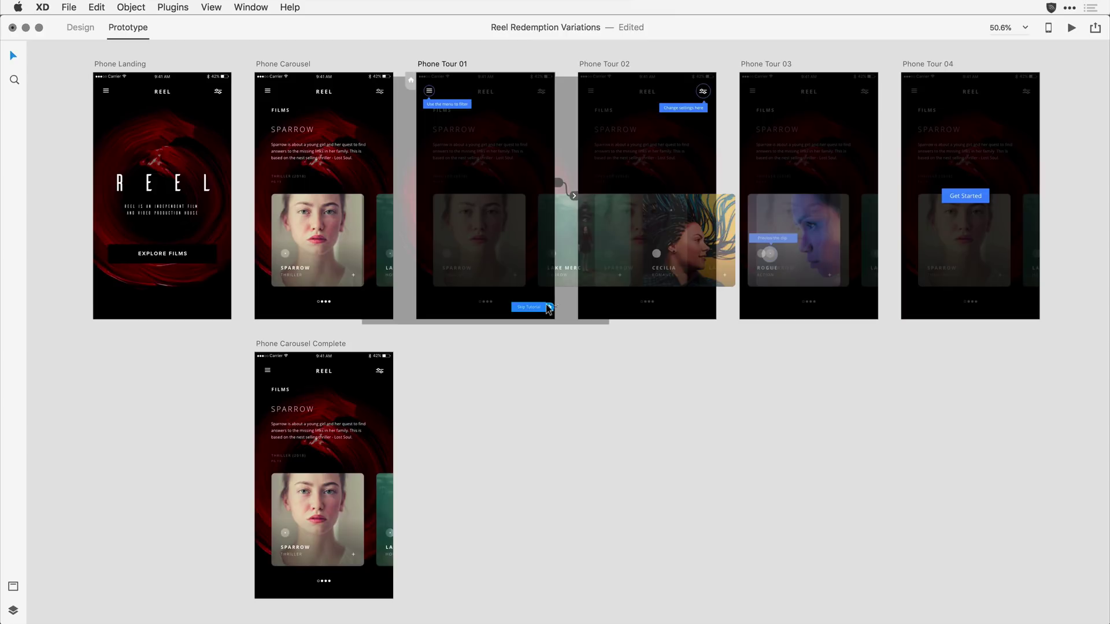
drag(549, 307, 318, 428)
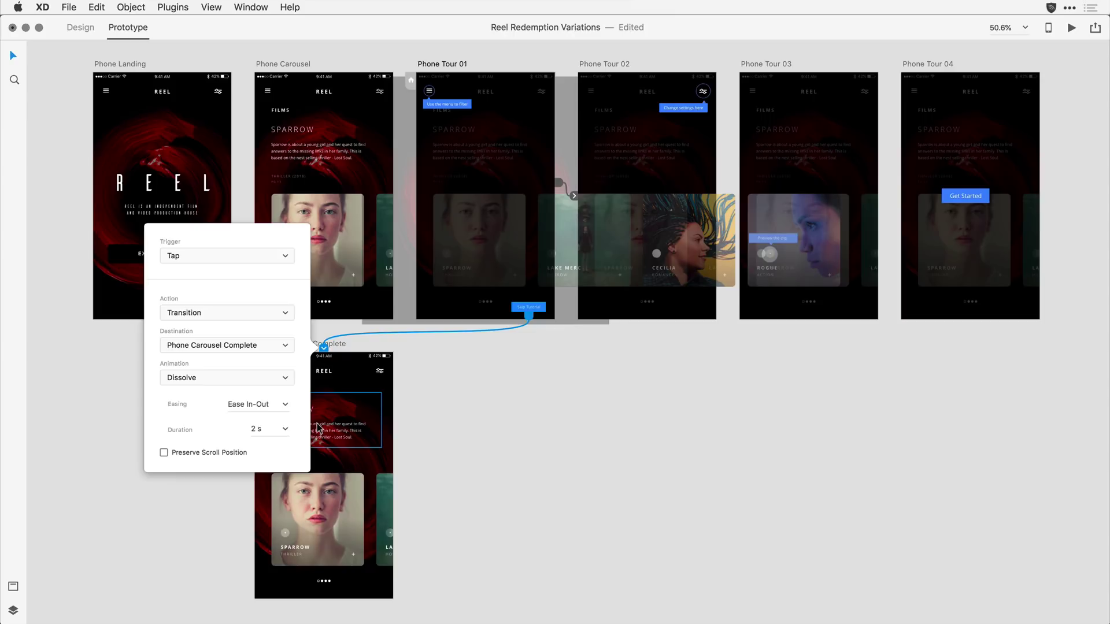
click(533, 363)
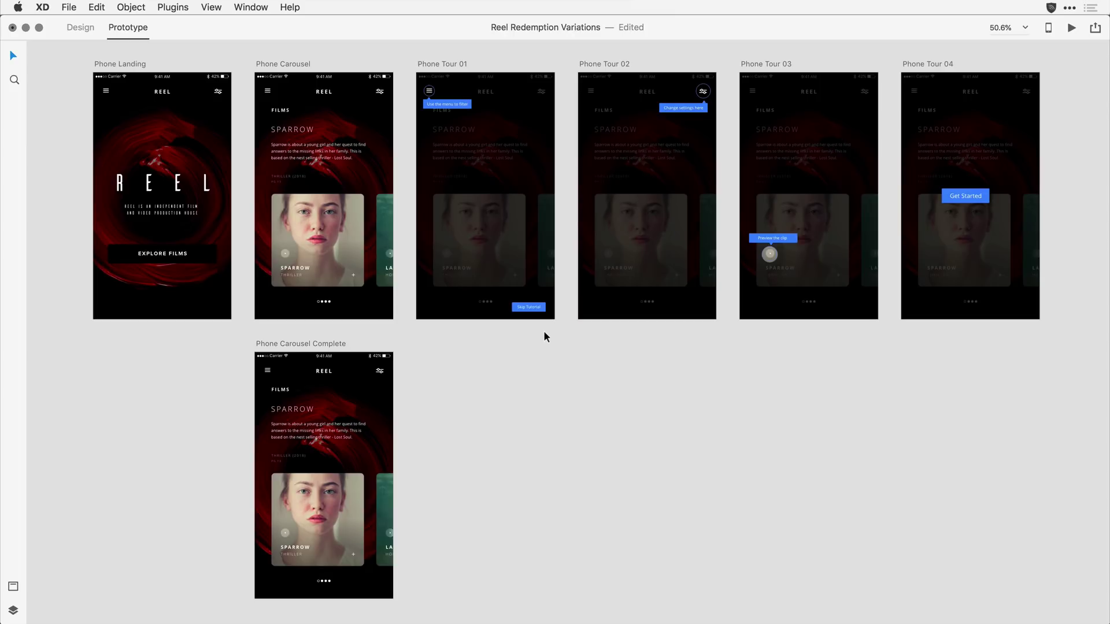
Copy the linked Skip Tutorial button onto Phone Tour 02, 03 and 04 together
click(535, 305)
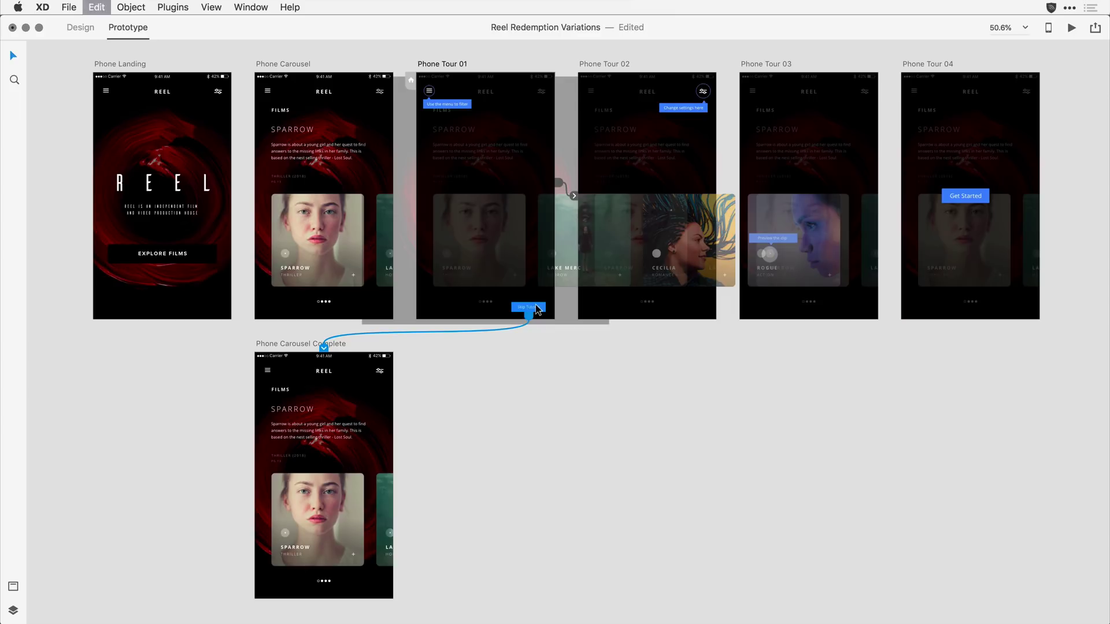
click(623, 67)
shift+click(758, 68)
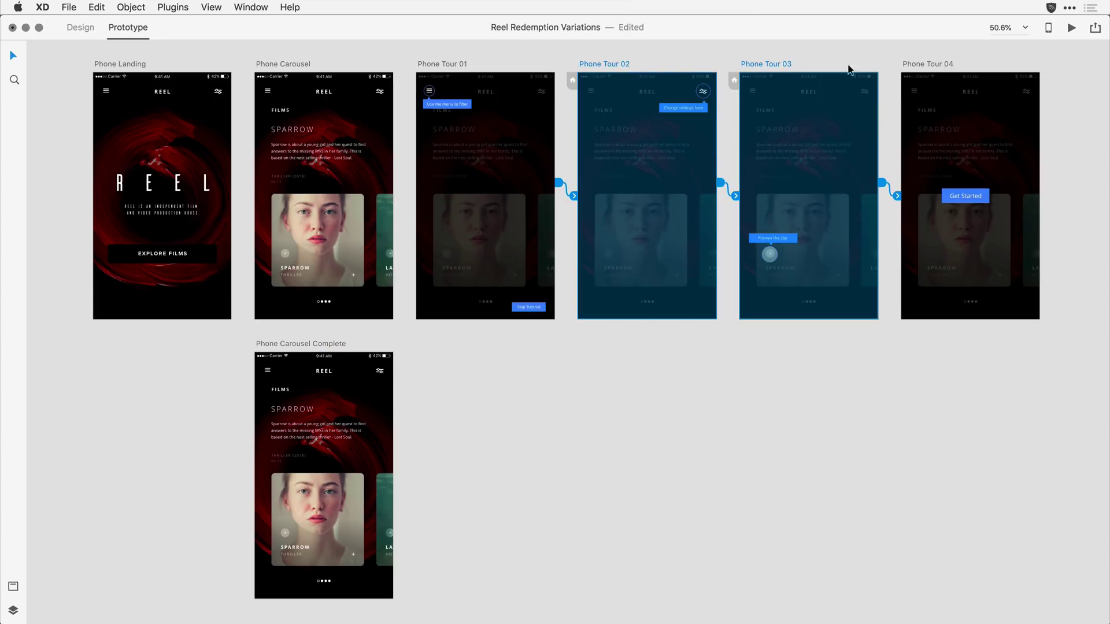
shift+click(909, 69)
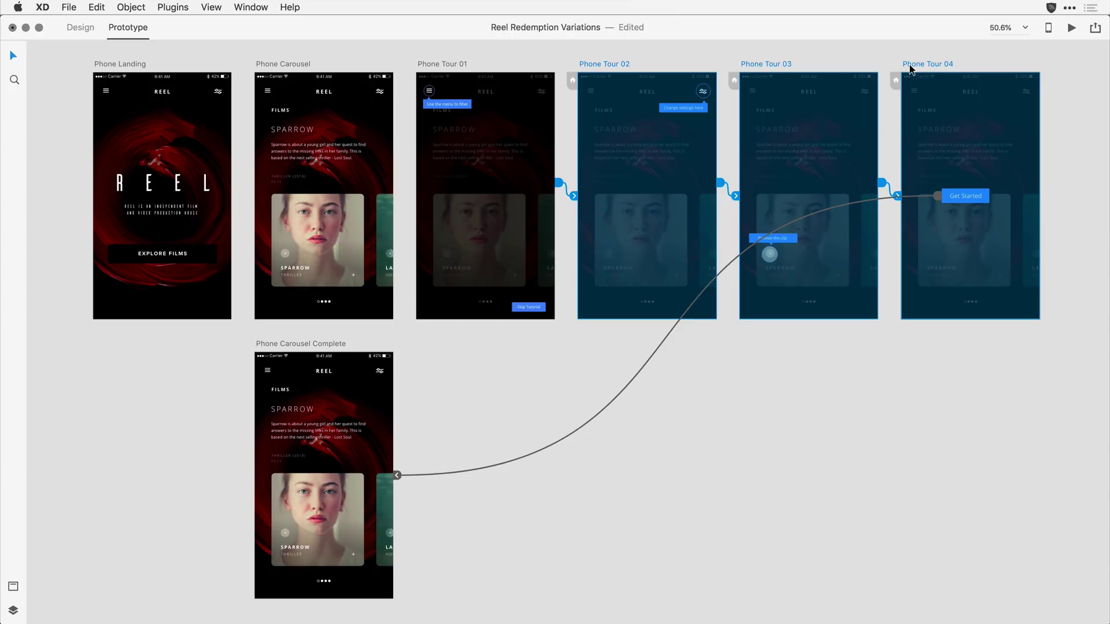
key(super+v)
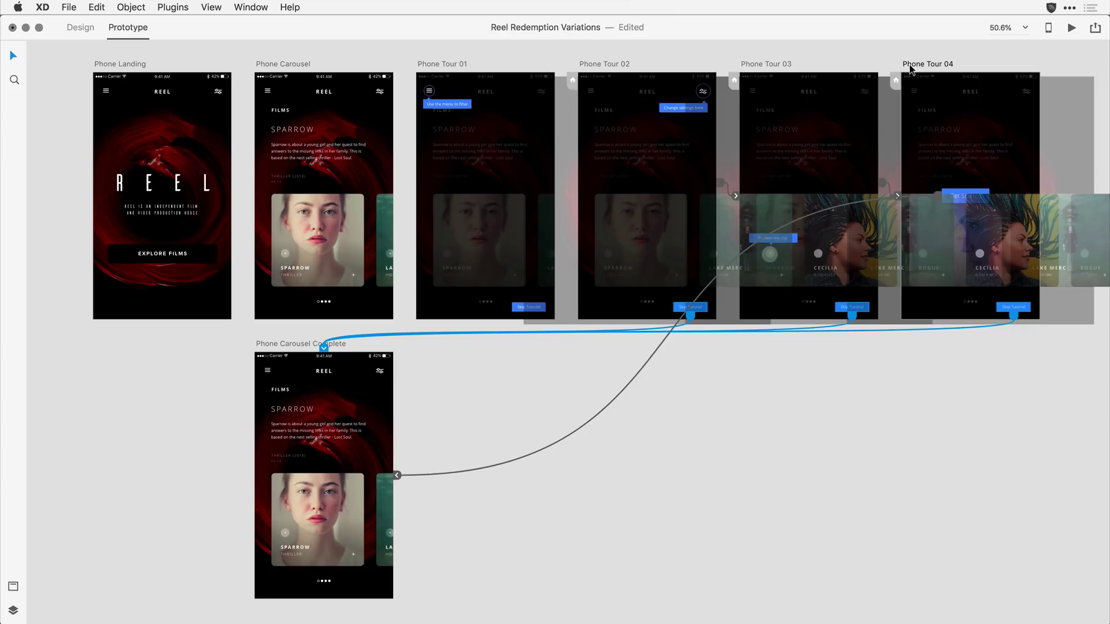
click(544, 409)
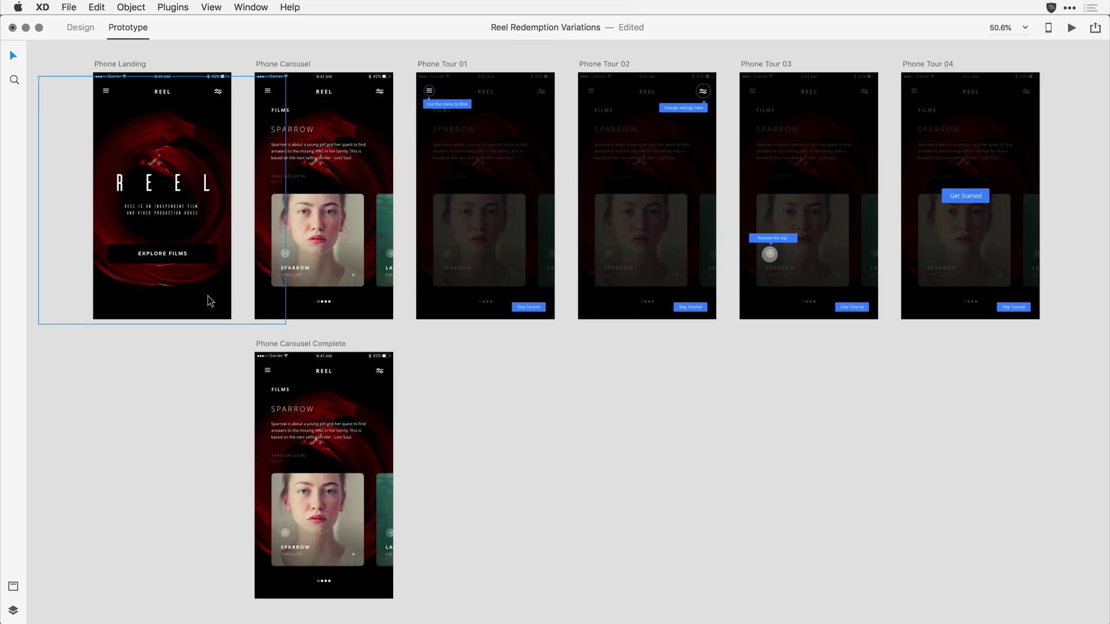
Preview from Phone Landing, tap Explore Films, let the tour play, then tap Get Started
click(133, 64)
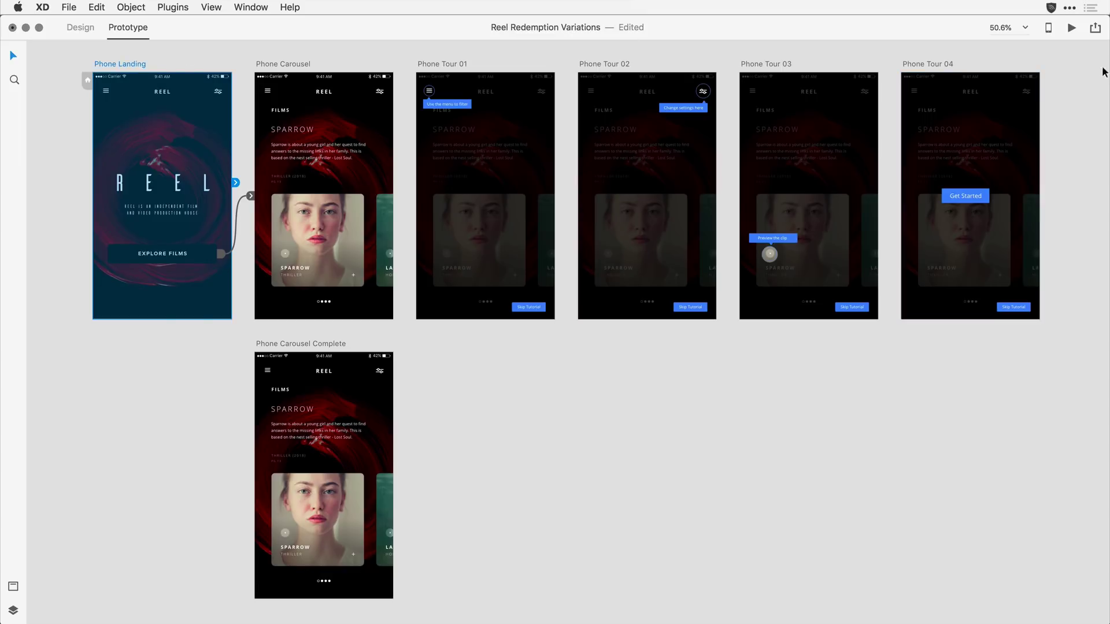
click(1072, 27)
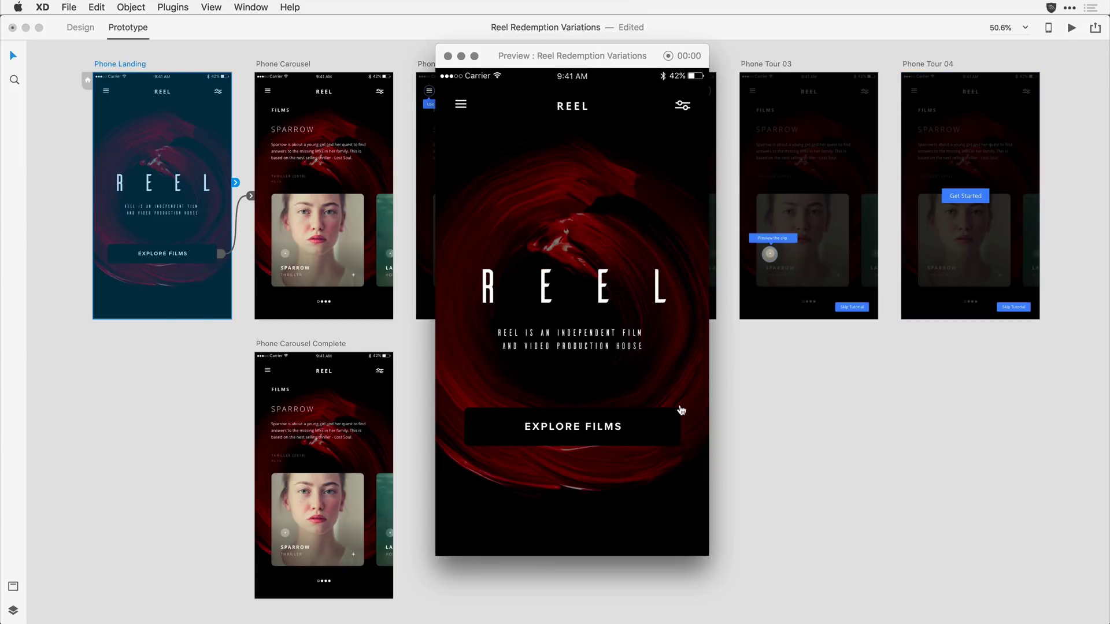
click(660, 430)
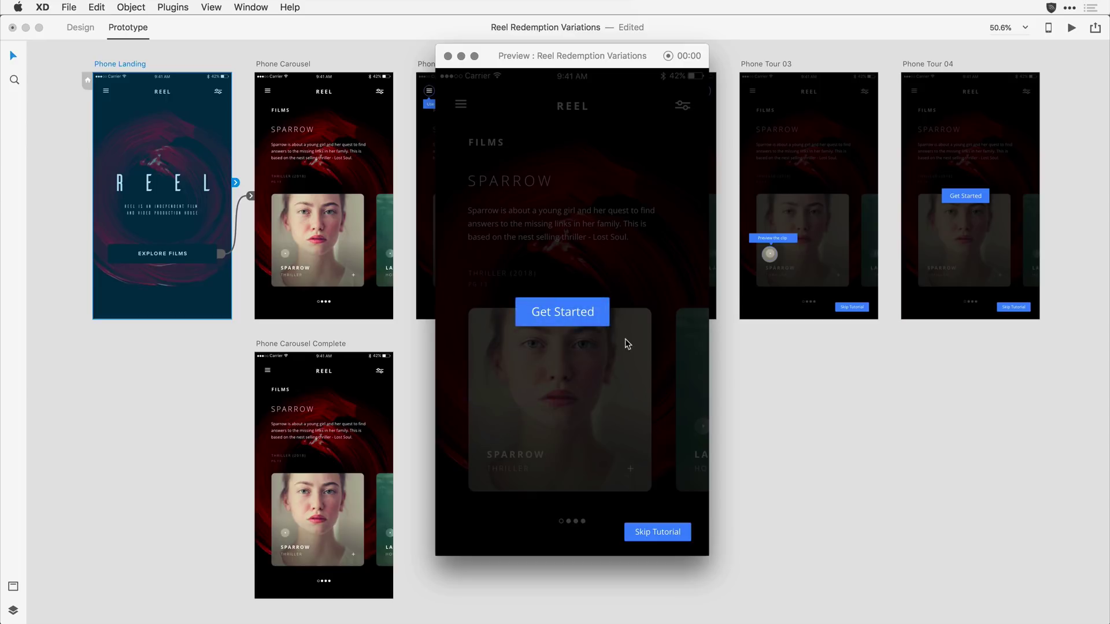
click(595, 314)
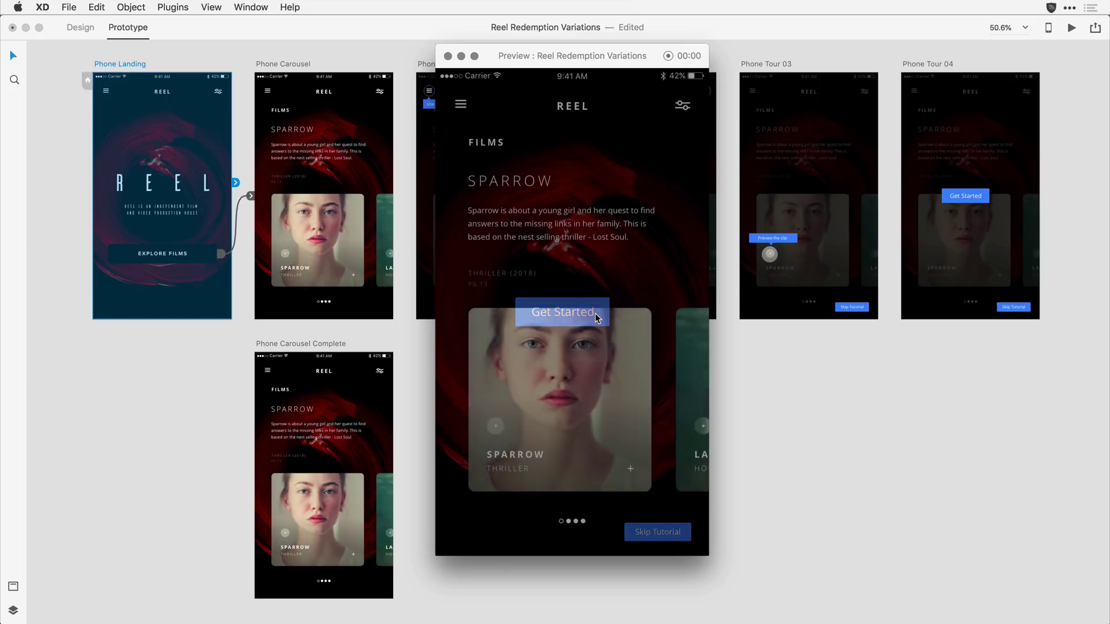